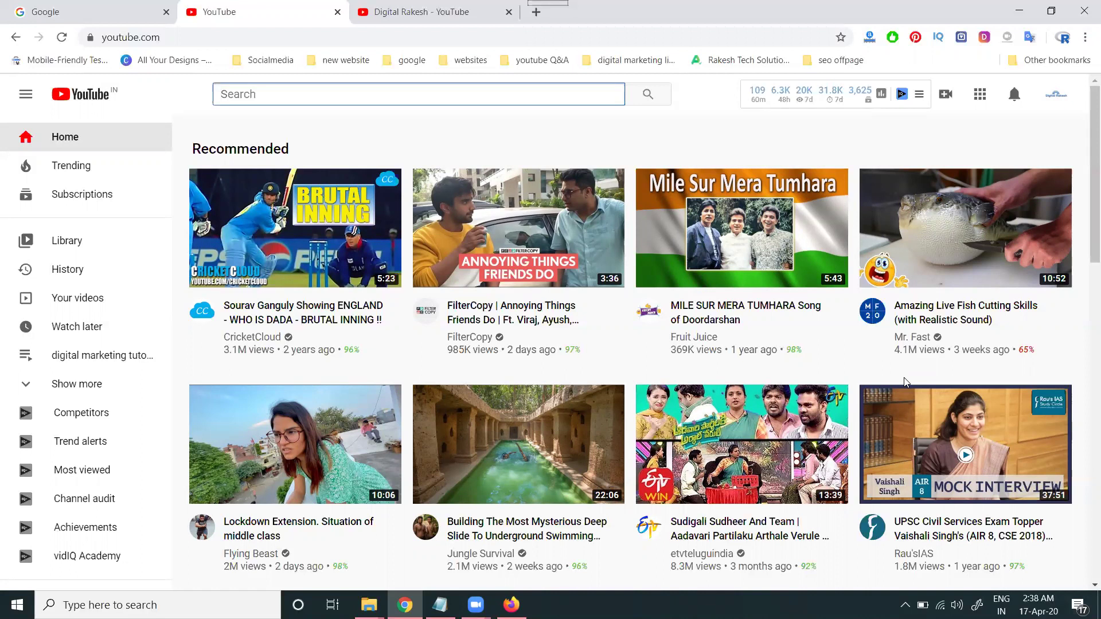
# Step: Go to the channel's own page tab and launch YouTube Studio for the channel
pyautogui.click(422, 12)
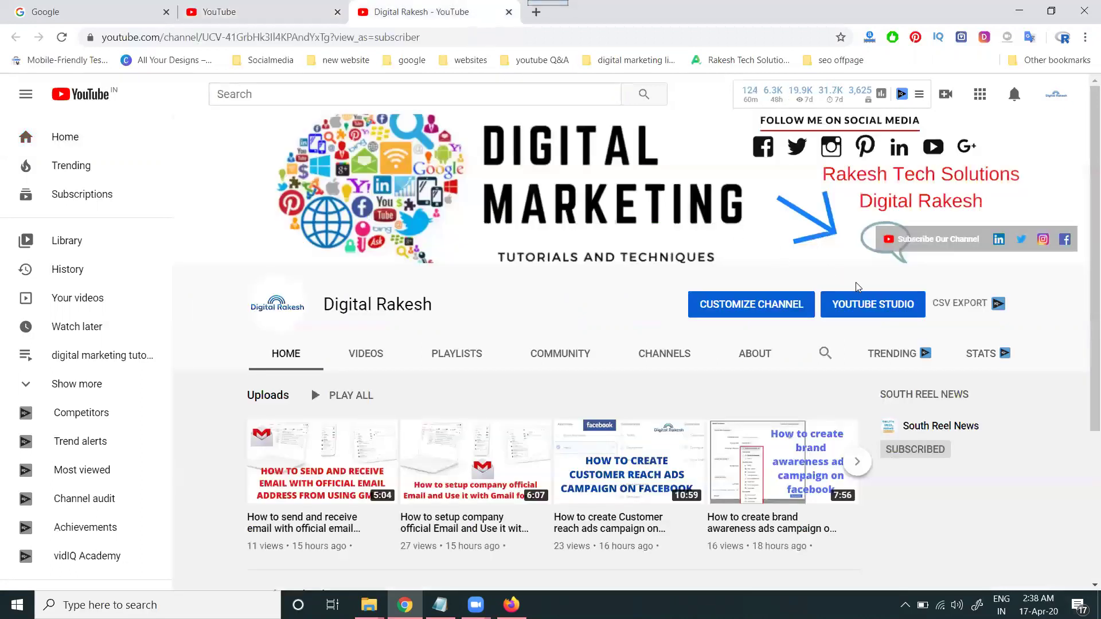
pyautogui.keyDown('ctrl'); pyautogui.click(860, 307); pyautogui.keyUp('ctrl')
# Step: Show the channel's uploaded videos and open monetization for the 6:07 company email video
pyautogui.click(571, 13)
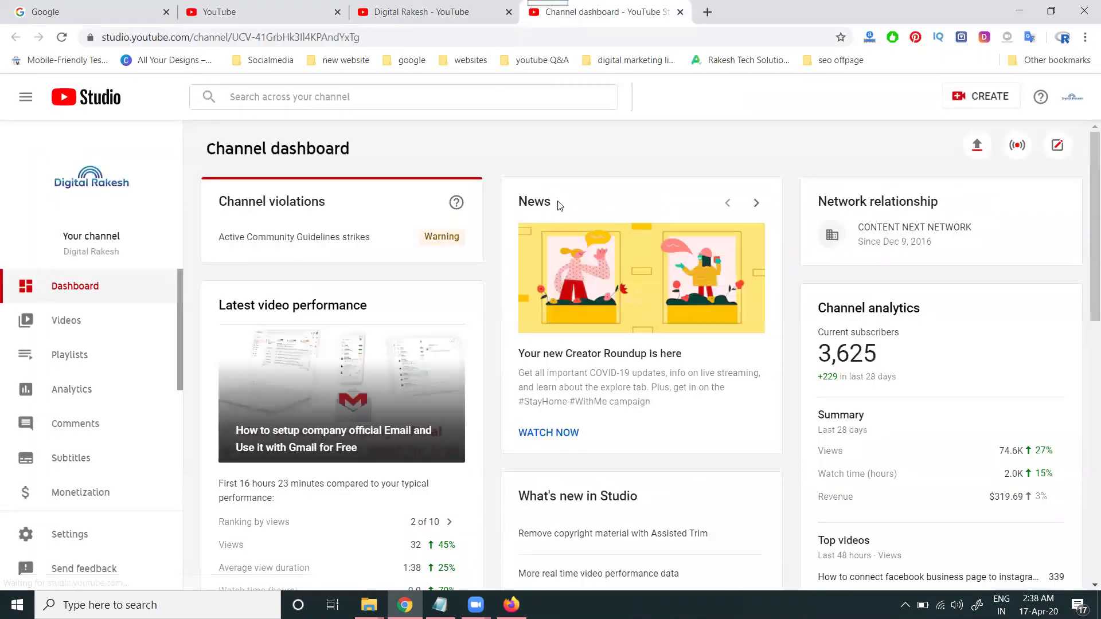
pyautogui.click(88, 322)
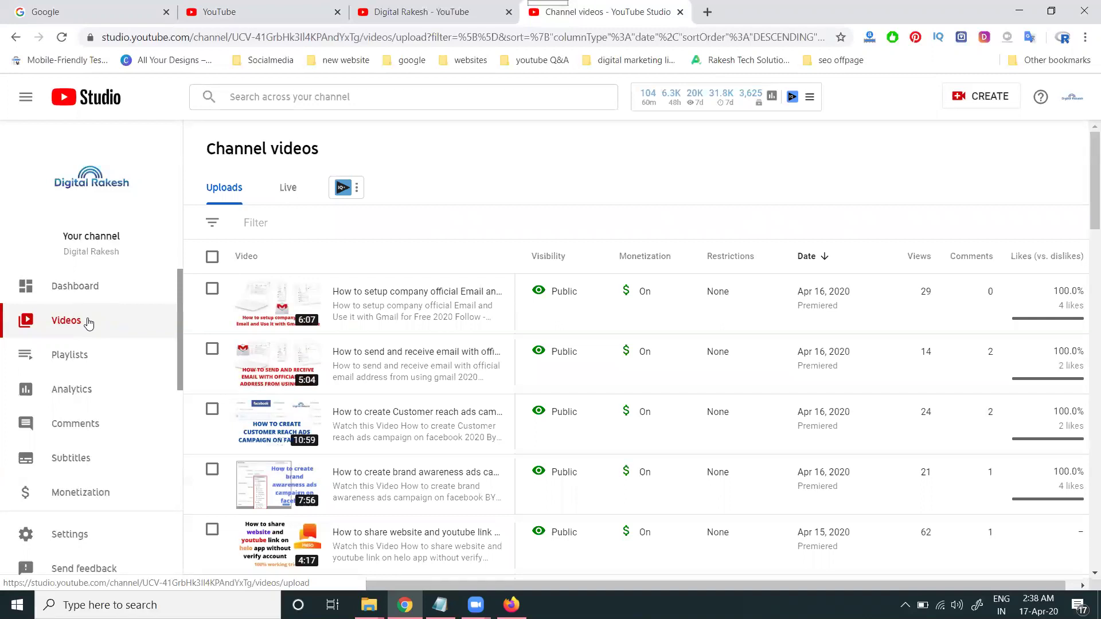
pyautogui.scroll(-1, 327, 385)
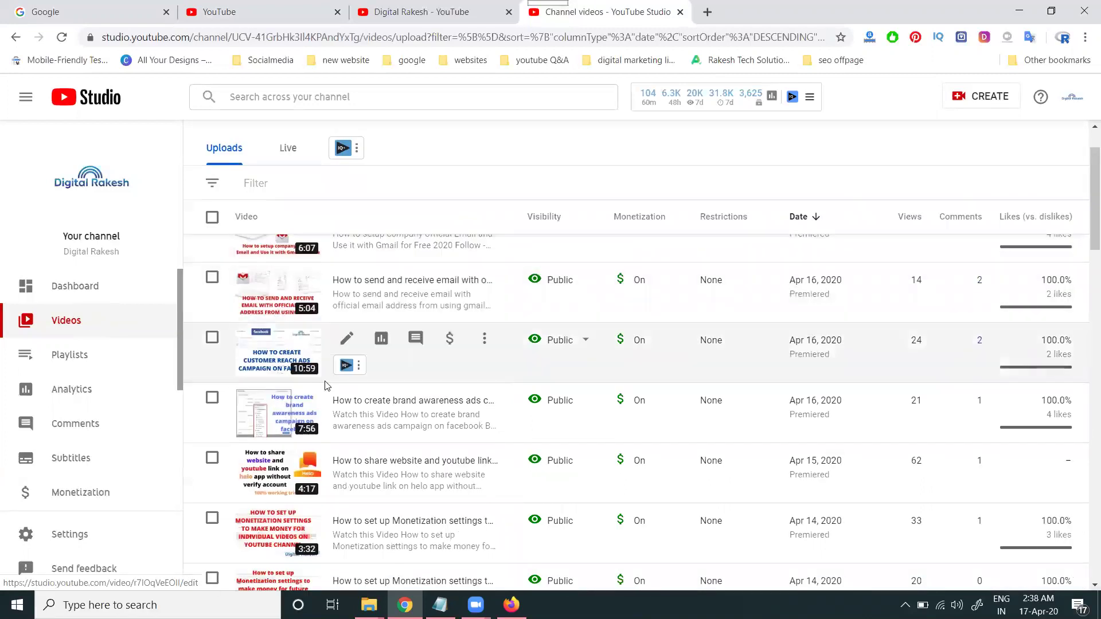
pyautogui.scroll(1, 327, 385)
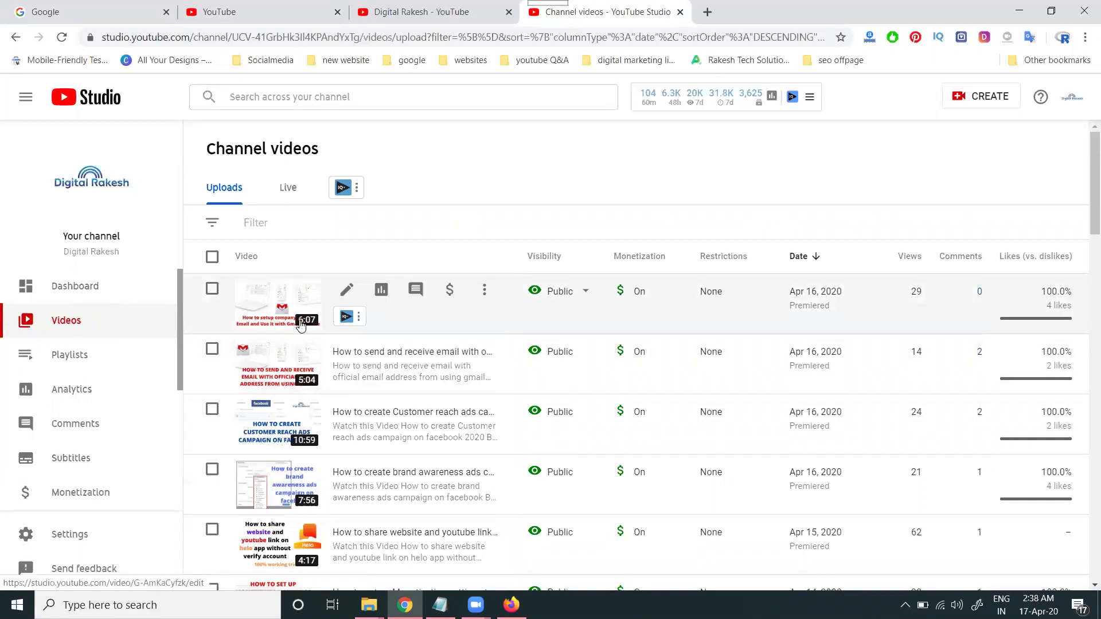
pyautogui.click(450, 292)
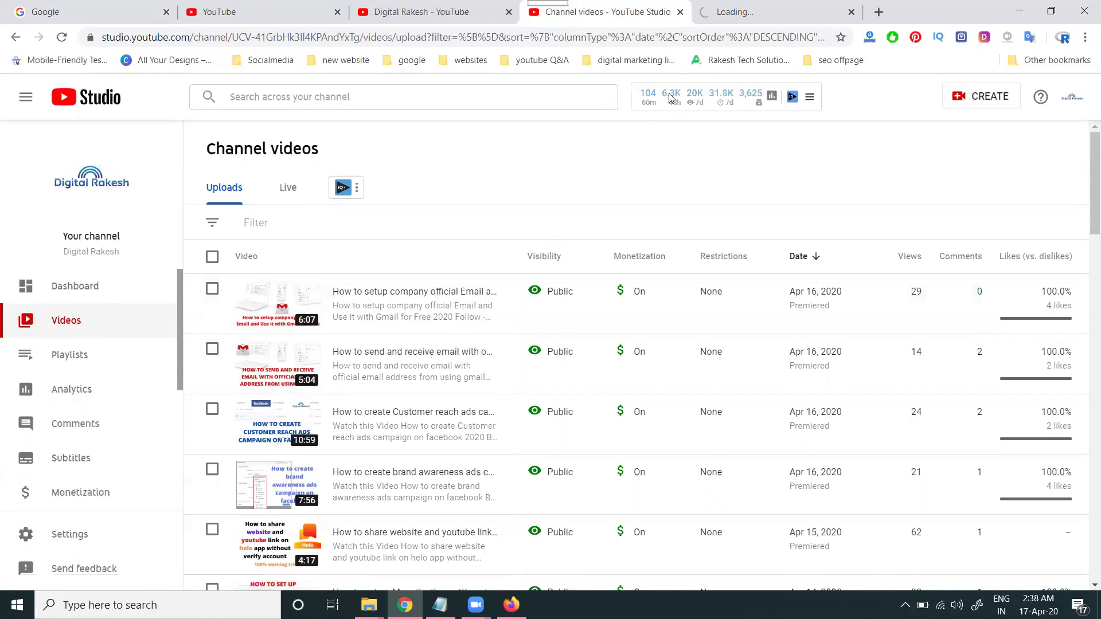
# Step: Check the 6:07 video's ad locations: before and after only, no mid-roll; return to uploads
pyautogui.click(748, 11)
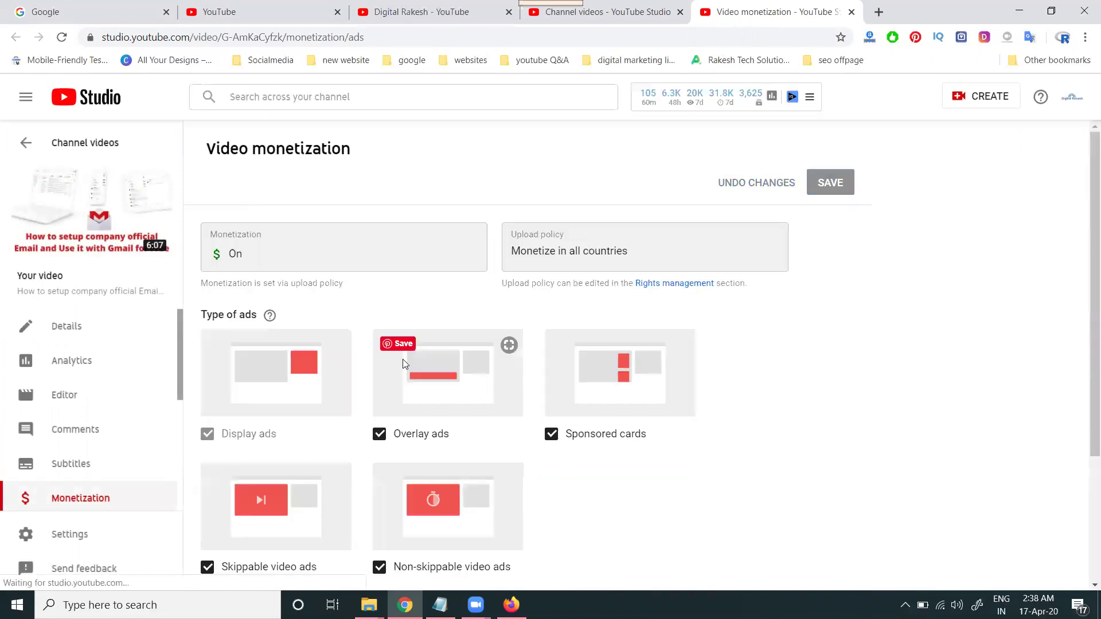
pyautogui.scroll(-2, 736, 342)
pyautogui.scroll(1, 237, 212)
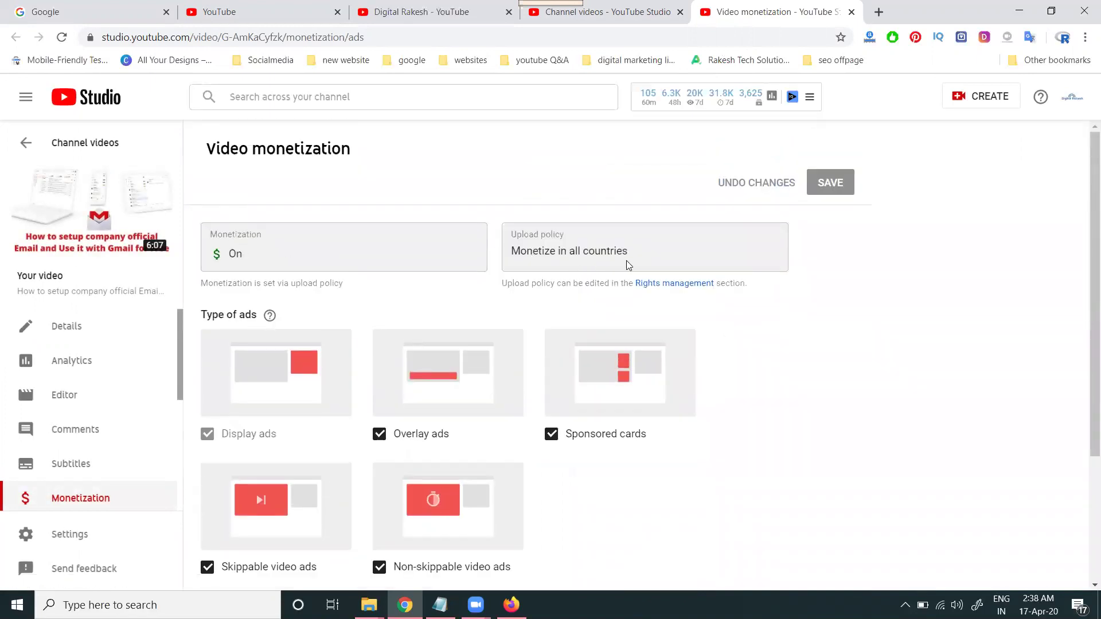
pyautogui.scroll(-3, 625, 270)
pyautogui.scroll(-1, 337, 310)
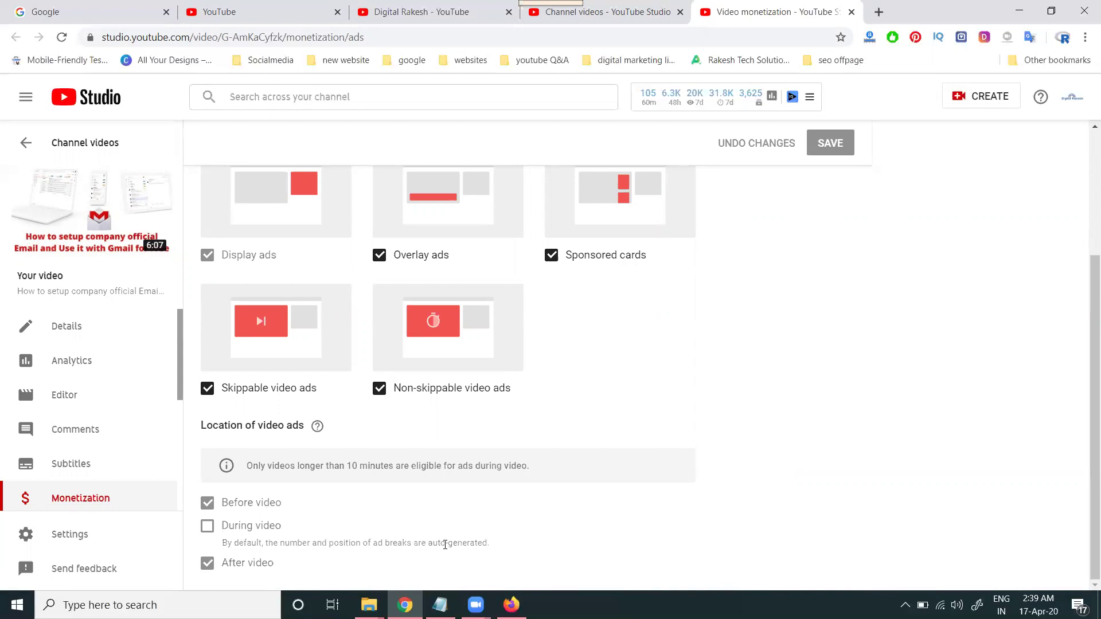
pyautogui.click(602, 13)
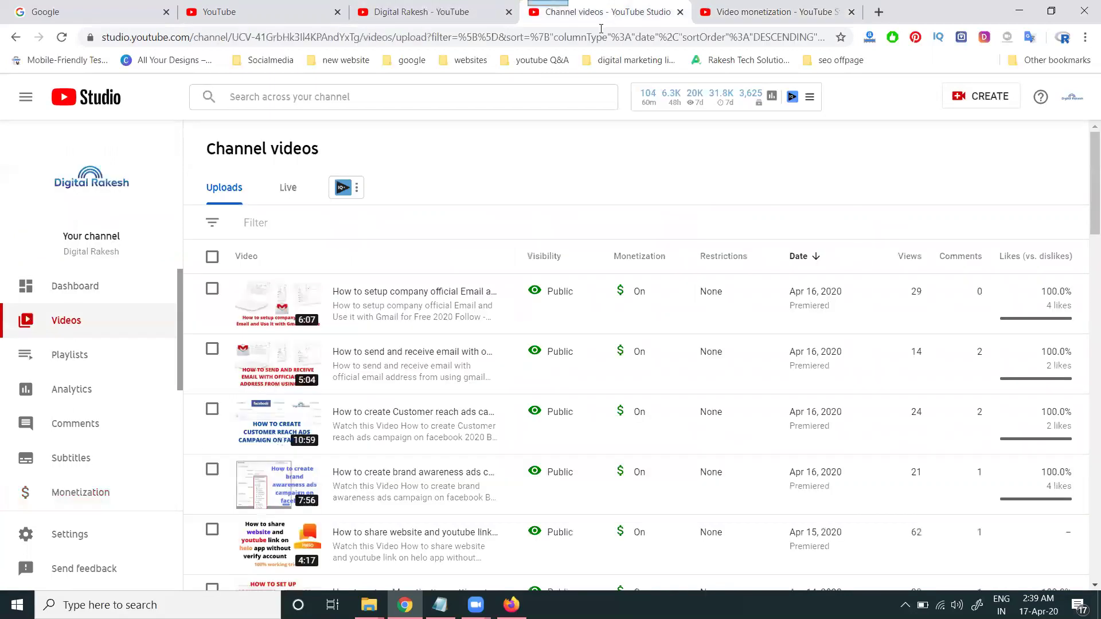
# Step: Review the 10:59 Facebook customer-reach video's ad locations: before, during and after enabled
pyautogui.scroll(-2, 318, 316)
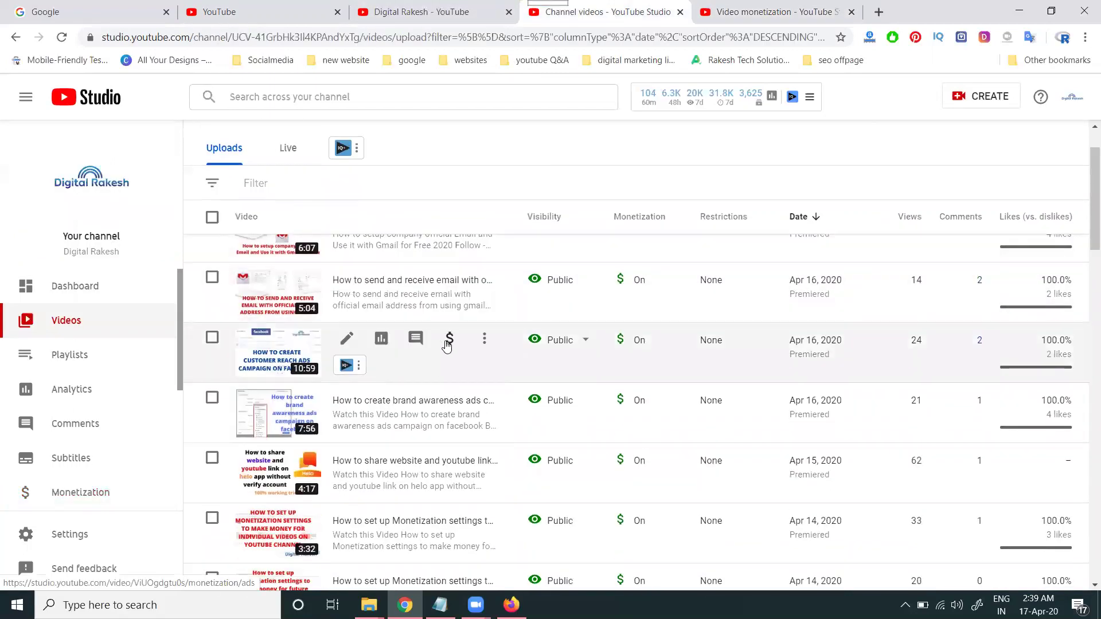
pyautogui.click(449, 343)
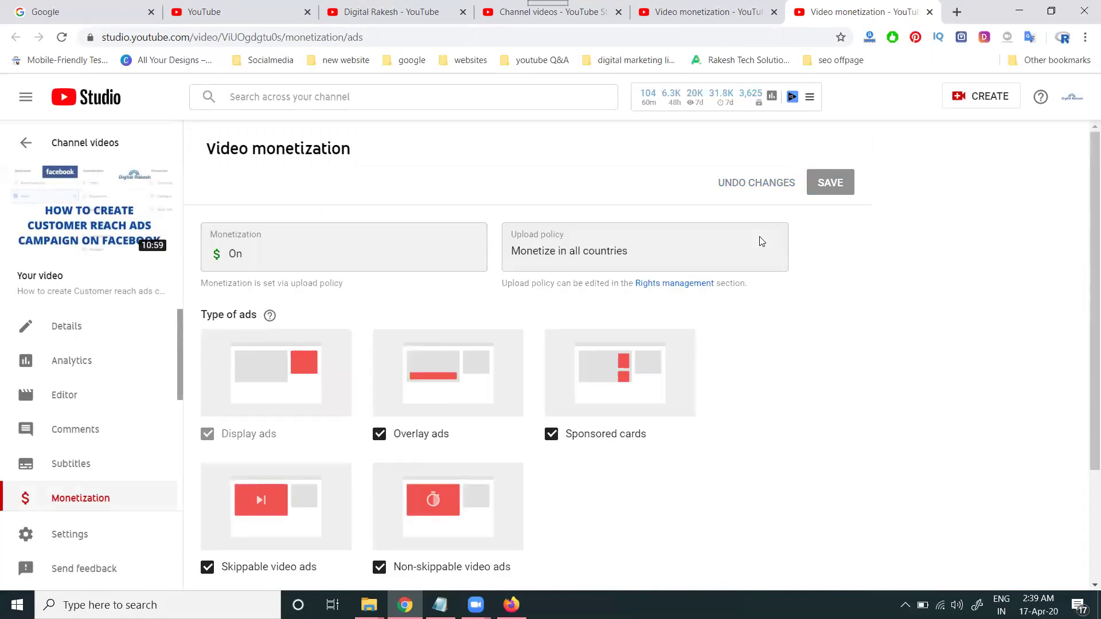
pyautogui.scroll(-3, 757, 243)
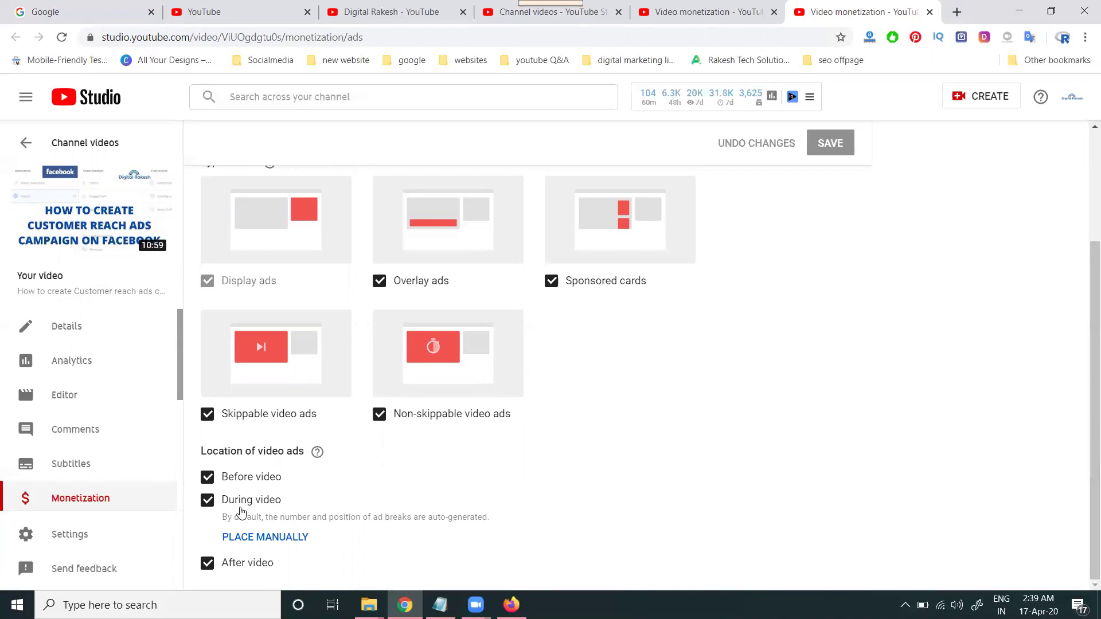
pyautogui.click(496, 17)
pyautogui.scroll(-3, 290, 278)
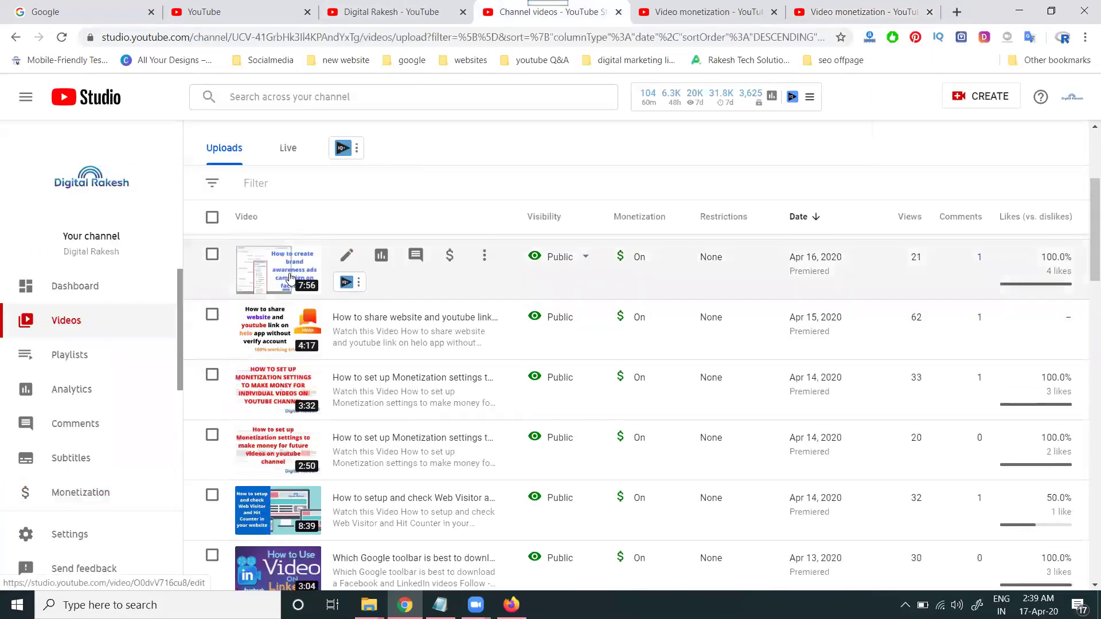
# Step: Open the 8:39 web-visitor video's ad settings in a new tab; mid-roll is unavailable
pyautogui.scroll(-3, 286, 367)
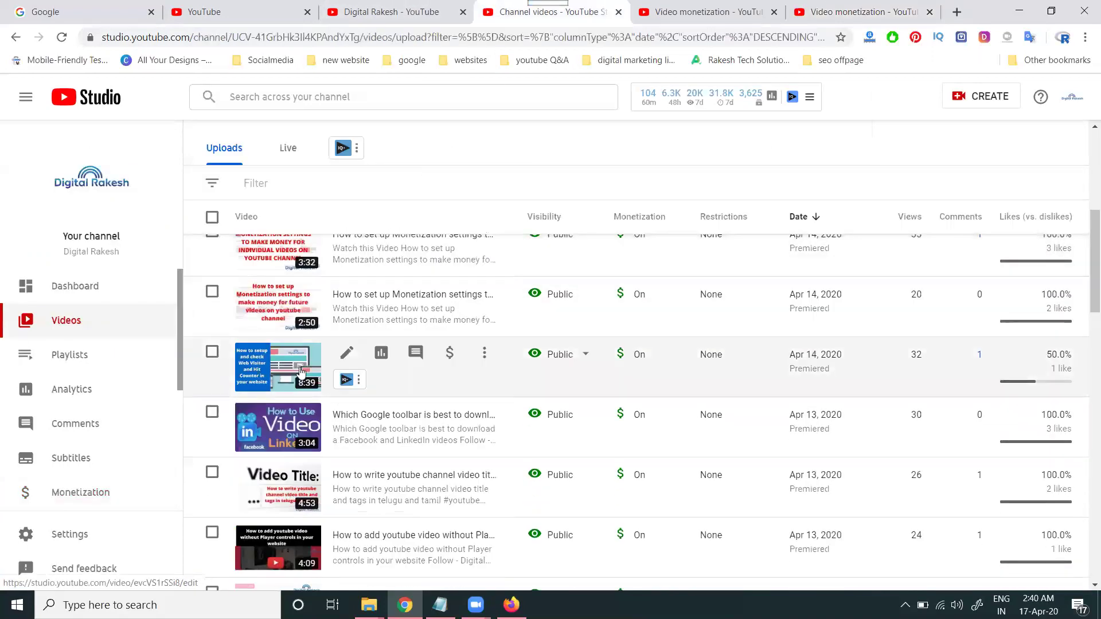
pyautogui.middleClick(451, 364)
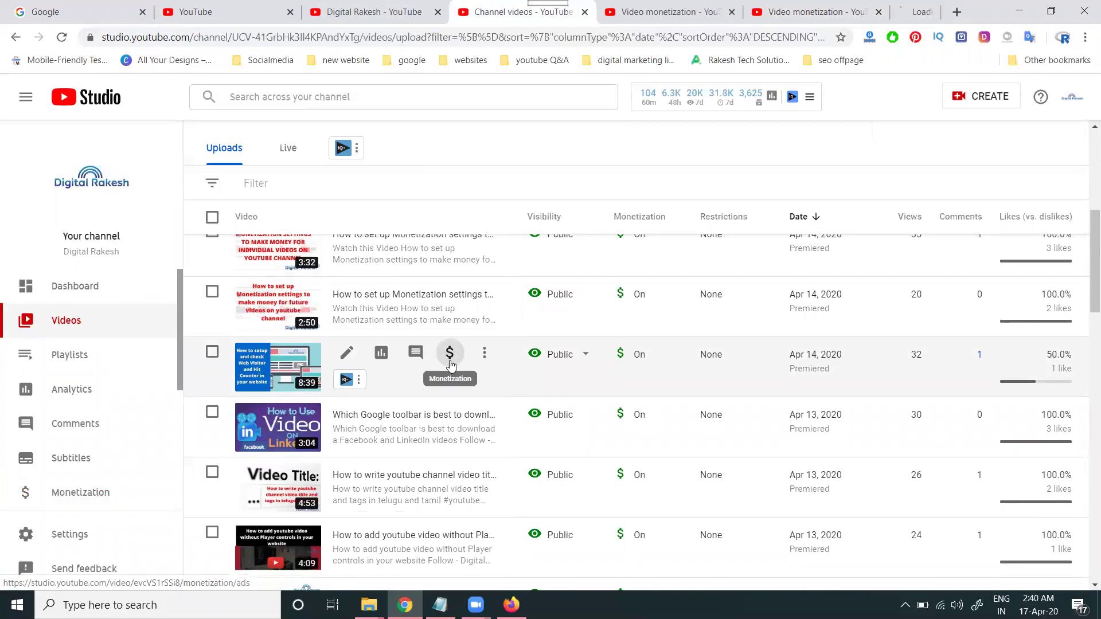
pyautogui.hotkey('ctrl', '9')
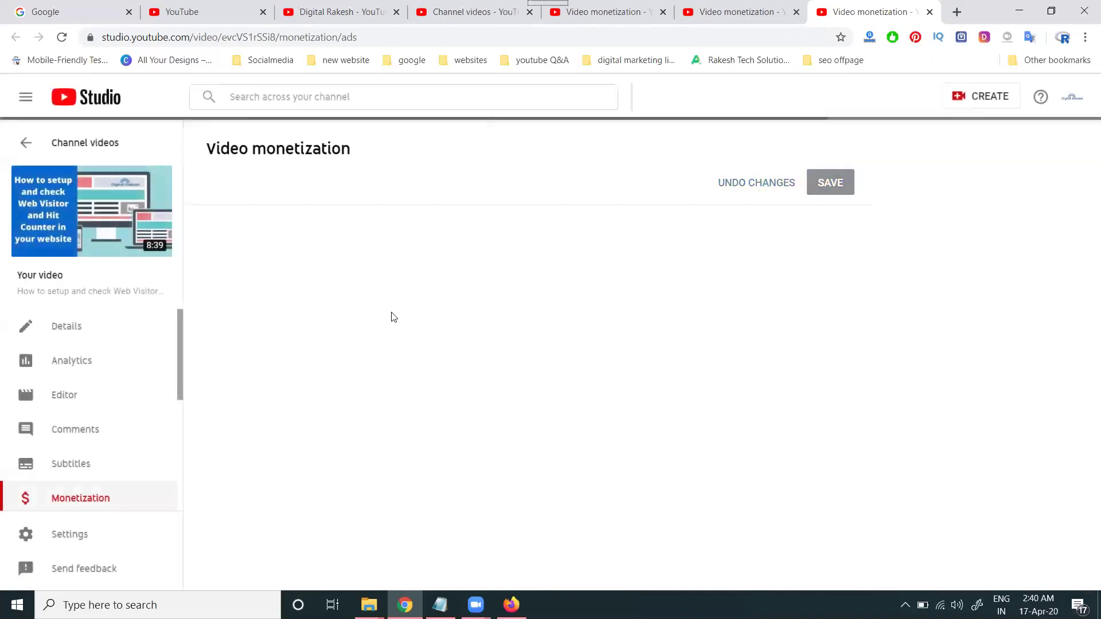
pyautogui.scroll(-3, 524, 401)
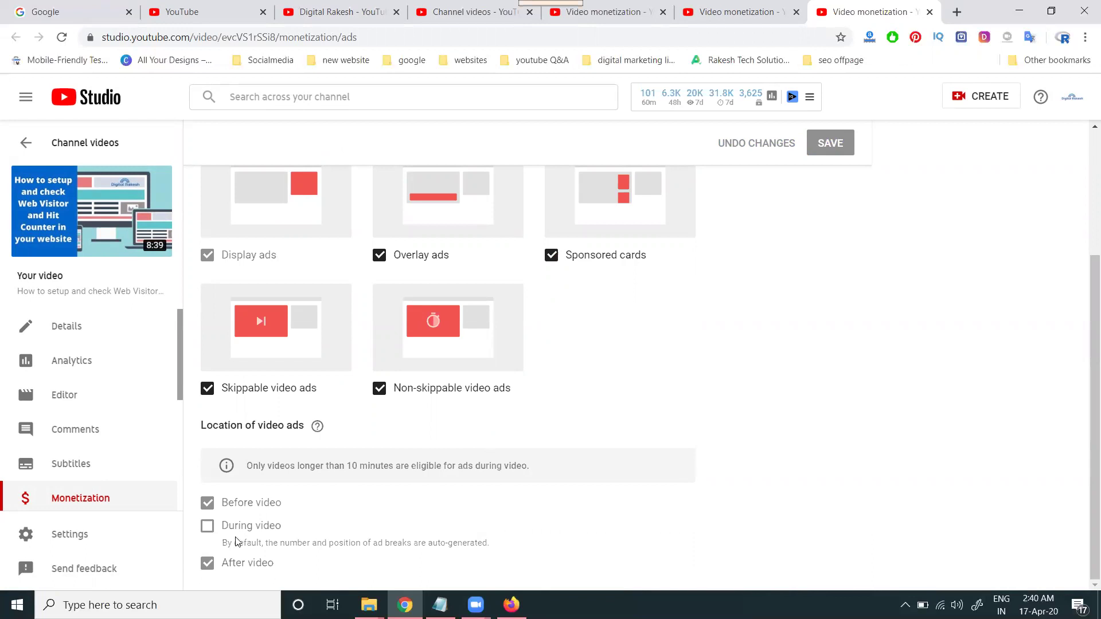
# Step: Zoom to 150%, highlight the auto-generated ad breaks note, then revisit the 10:59 video's settings
pyautogui.hotkey('ctrl', '+')
pyautogui.hotkey('ctrl', '+')
pyautogui.hotkey('ctrl', '+')
pyautogui.hotkey('ctrl', '+')
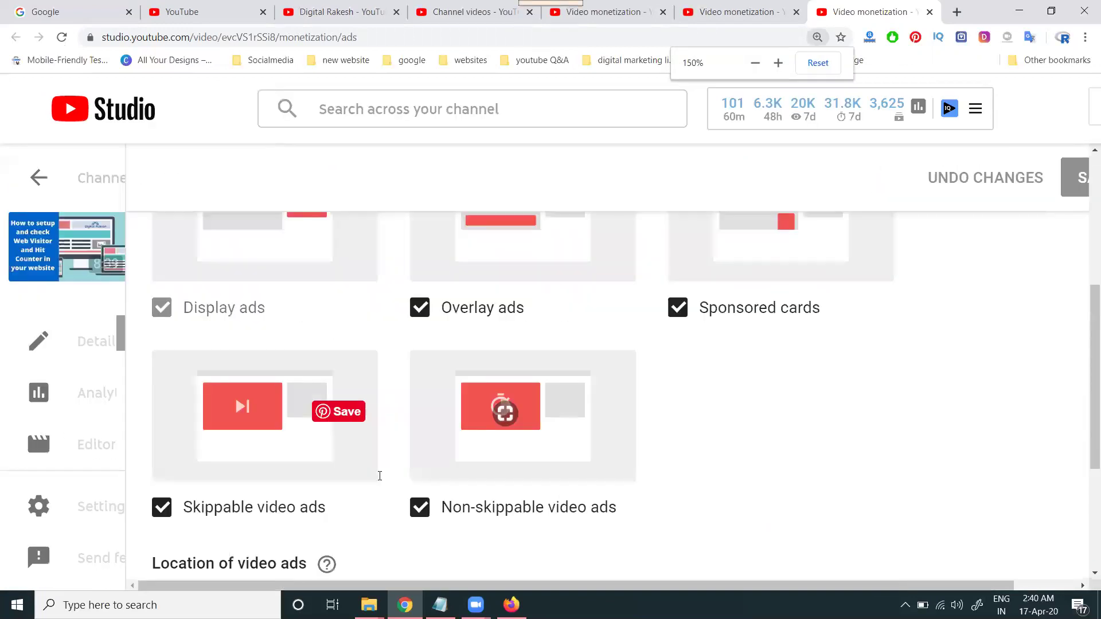
pyautogui.moveTo(138, 504); pyautogui.dragTo(533, 508)
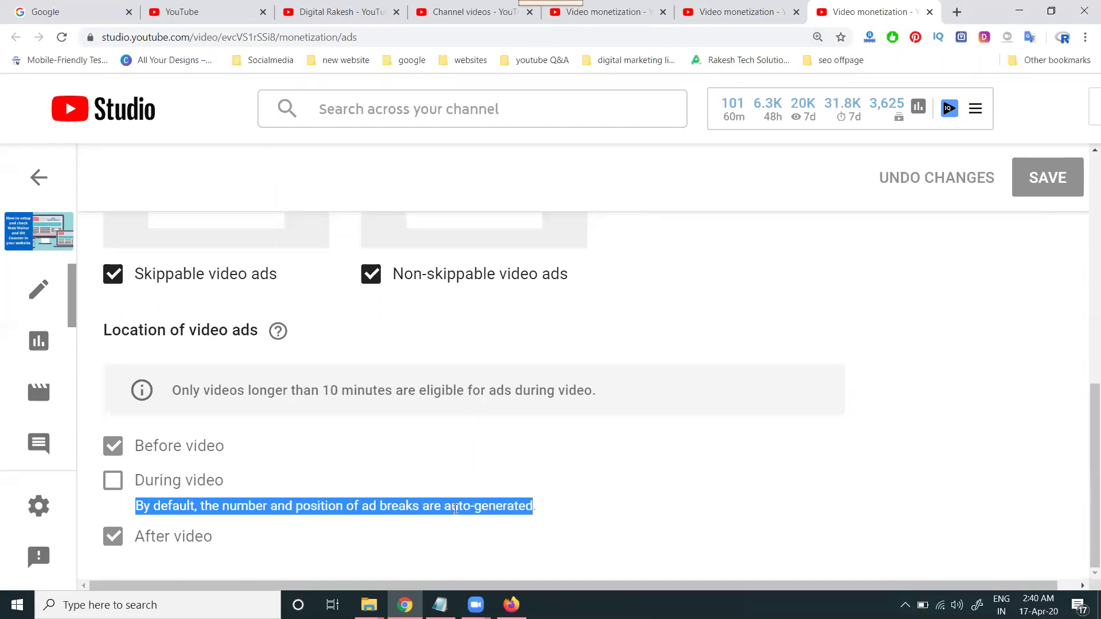
pyautogui.hotkey('ctrl', 'shift', 'Tab')
pyautogui.scroll(-3, 453, 295)
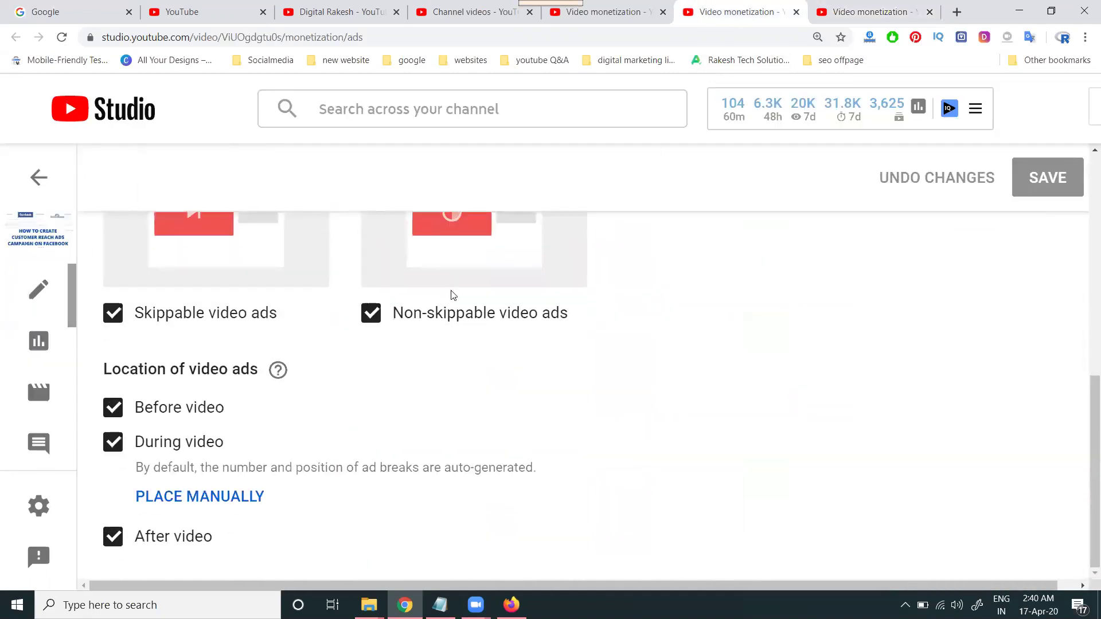
pyautogui.click(164, 491)
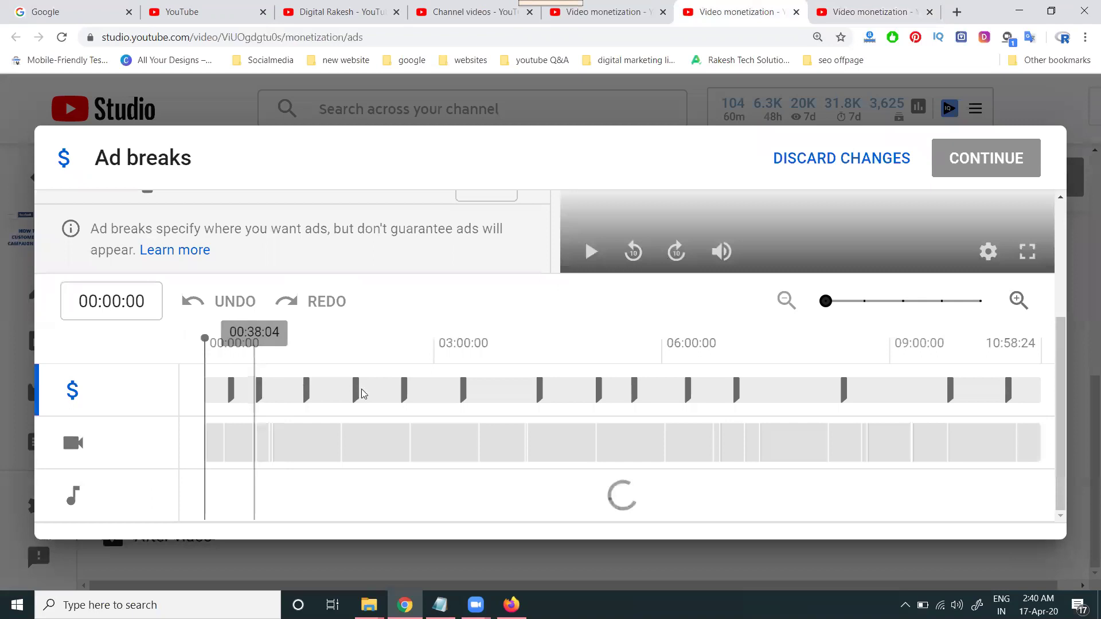
pyautogui.click(433, 424)
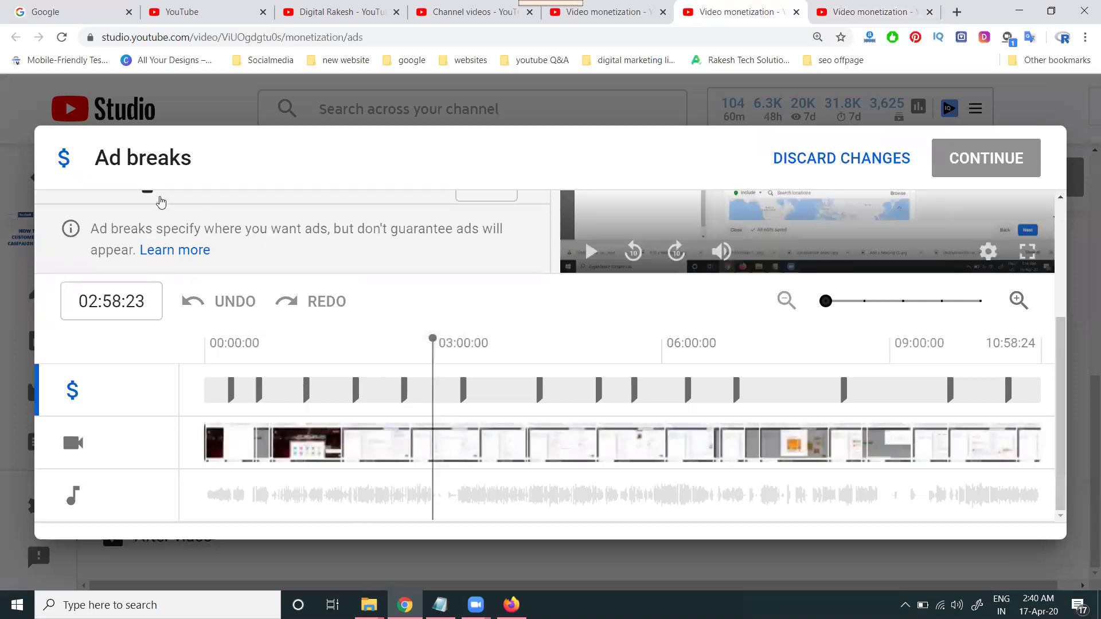
pyautogui.scroll(5, 161, 202)
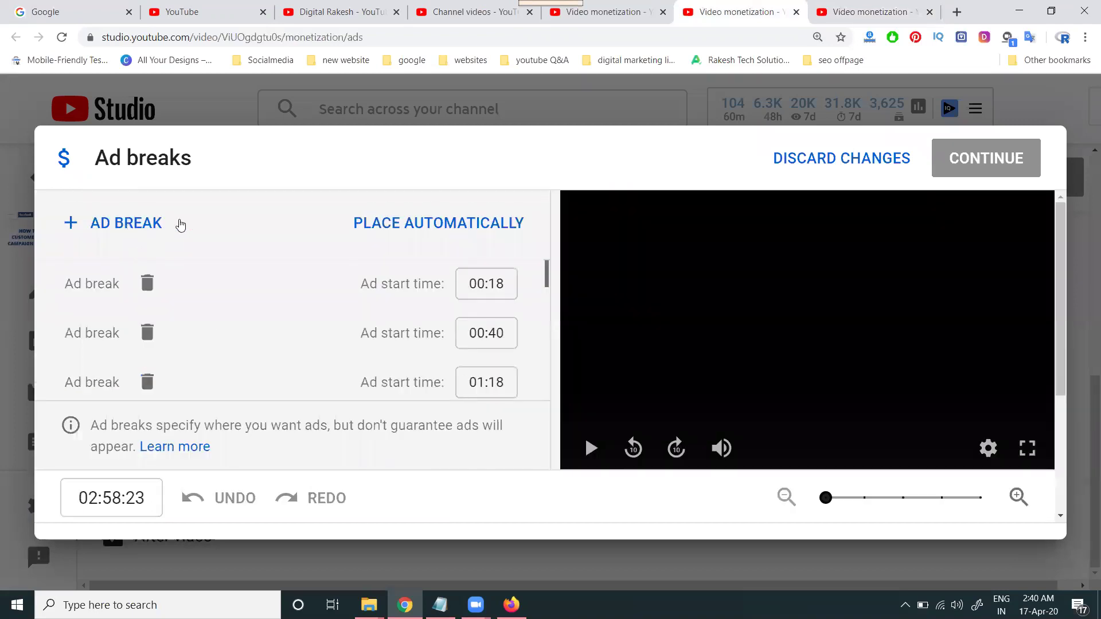
pyautogui.click(777, 167)
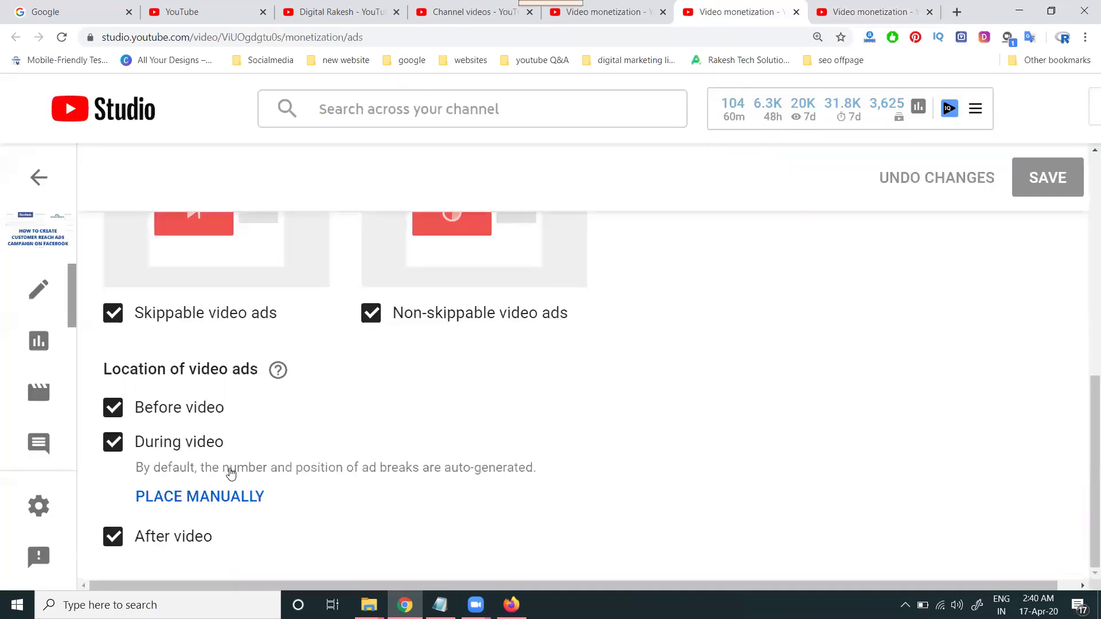